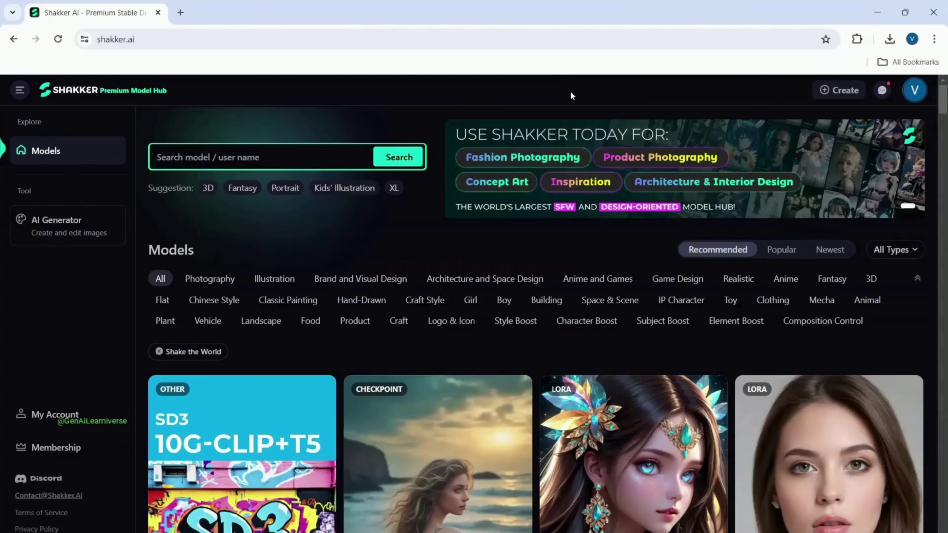
Filter the Models page to show only Stable diffusion v3 models under SD Version
{"action": "scroll", "coordinate": [945, 97], "scroll_direction": "down", "scroll_amount": 20}
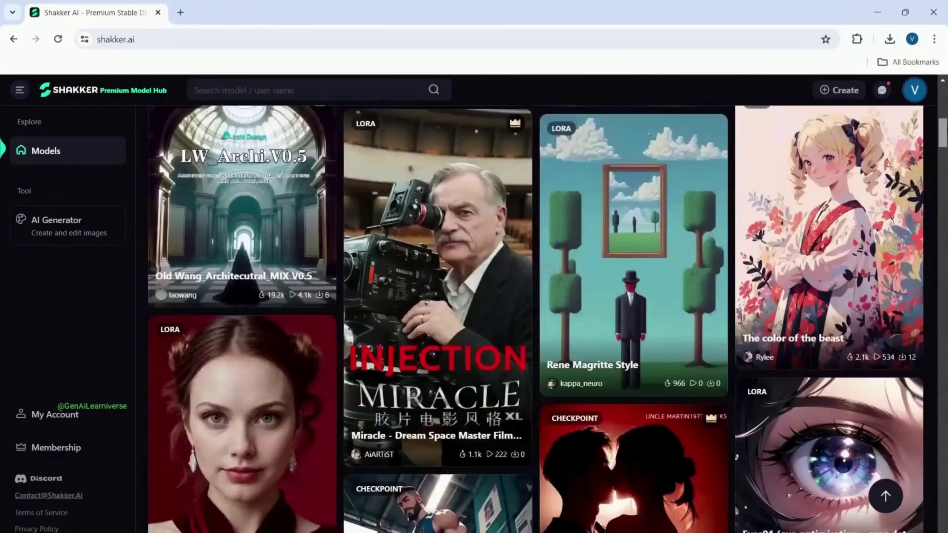
{"action": "scroll", "coordinate": [536, 319], "scroll_direction": "down", "scroll_amount": 15}
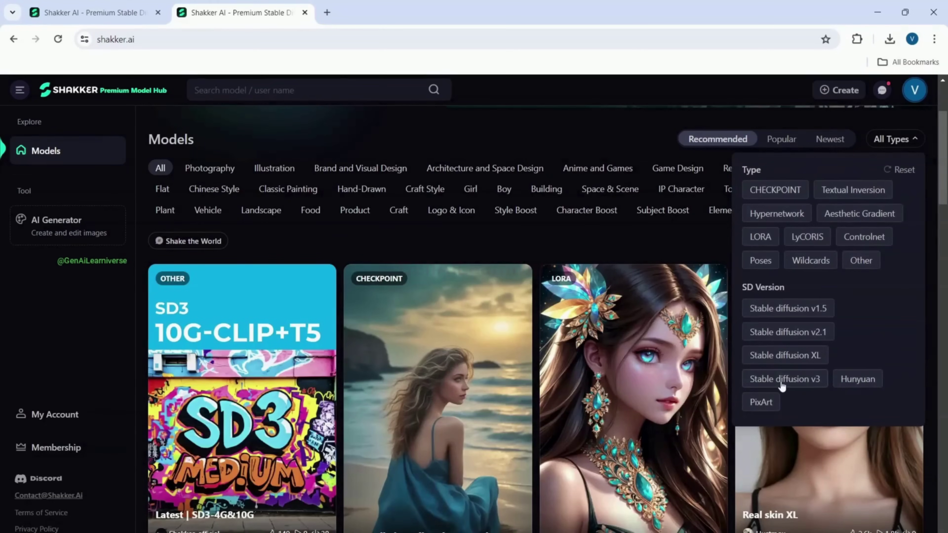
{"action": "left_click", "coordinate": [782, 386]}
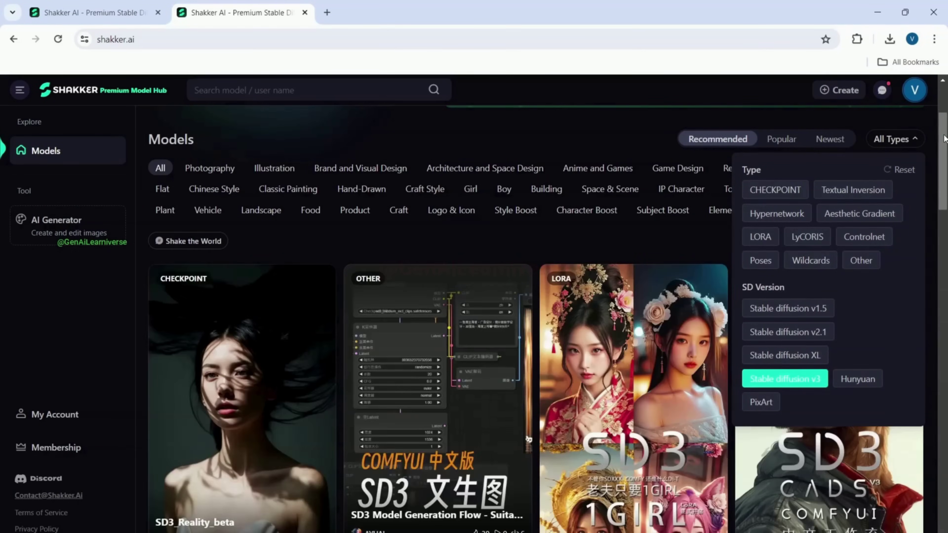
Browse the Photography, Anime, Architecture and Space Design, and Illustration model categories
{"action": "scroll", "coordinate": [944, 145], "scroll_direction": "down", "scroll_amount": 15}
{"action": "scroll", "coordinate": [536, 319], "scroll_direction": "down", "scroll_amount": 12}
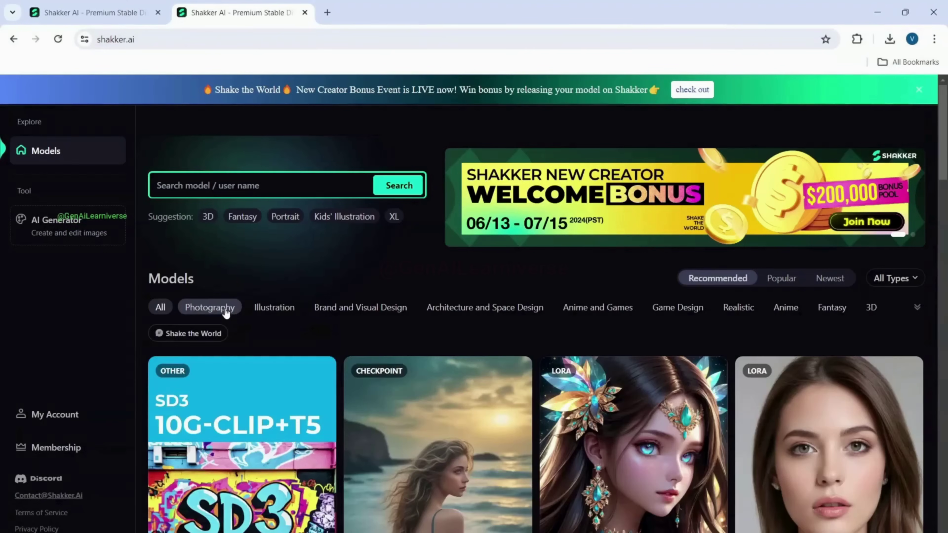
{"action": "left_click", "coordinate": [226, 312]}
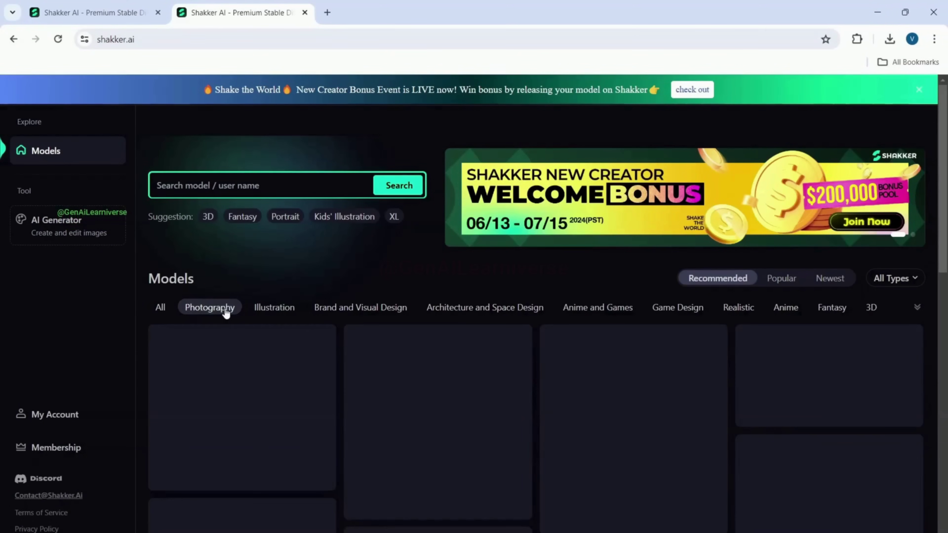
{"action": "left_click", "coordinate": [784, 309]}
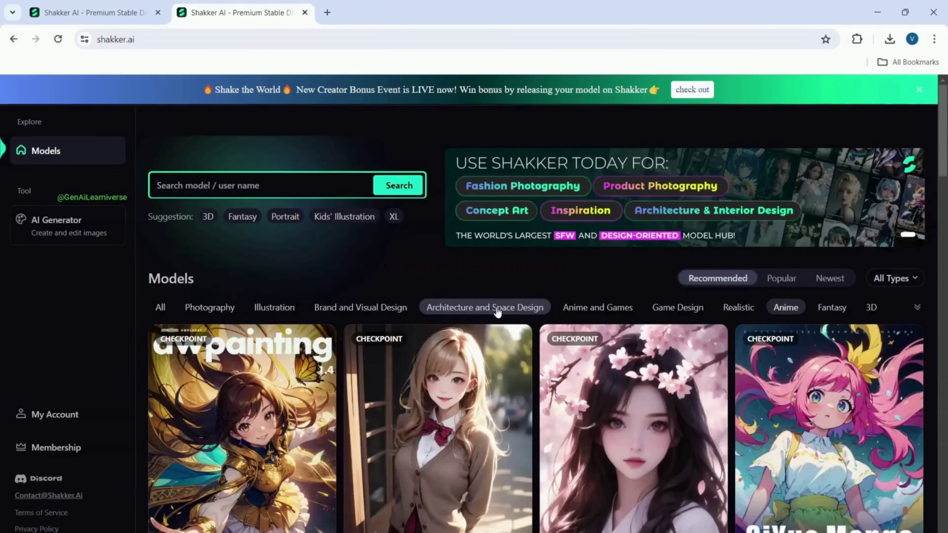
{"action": "left_click", "coordinate": [498, 310]}
{"action": "left_click", "coordinate": [271, 311]}
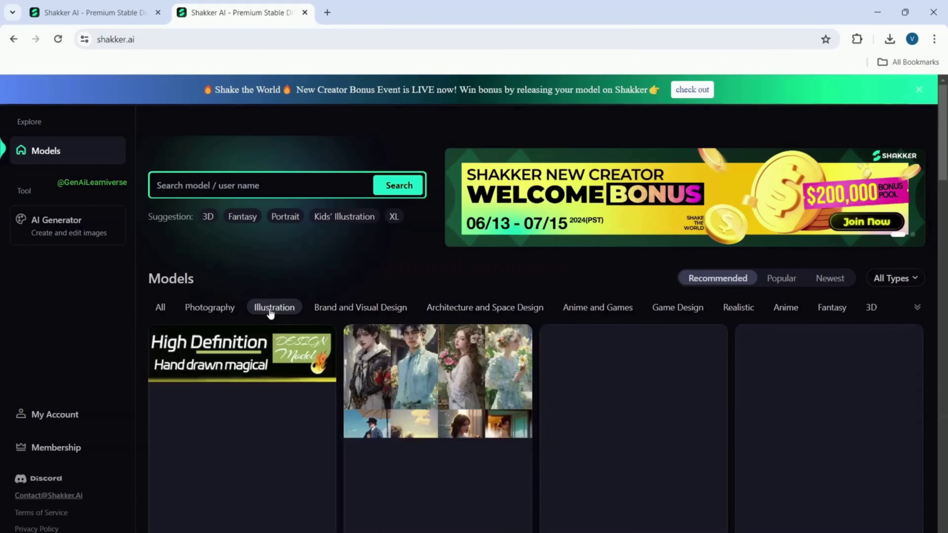
{"action": "scroll", "coordinate": [270, 314], "scroll_direction": "down", "scroll_amount": 10}
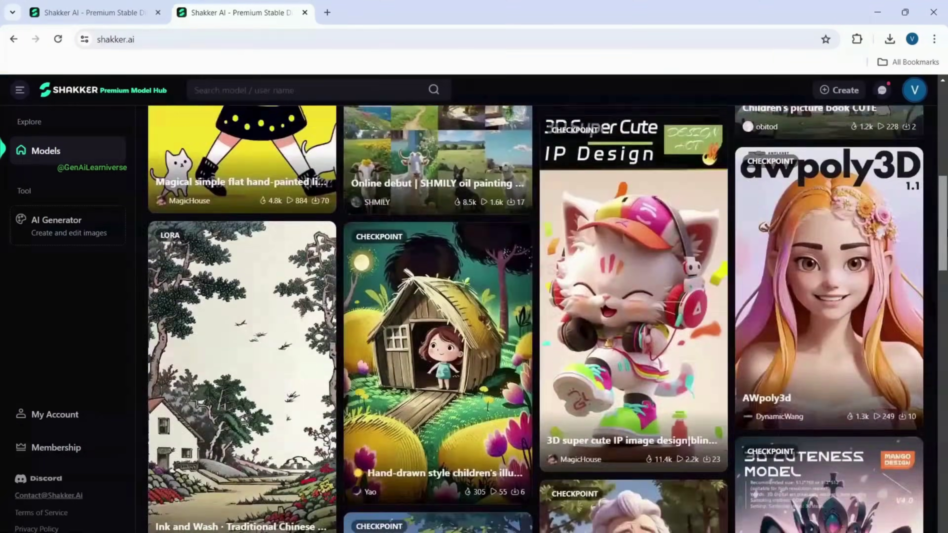
{"action": "scroll", "coordinate": [535, 319], "scroll_direction": "down", "scroll_amount": 20}
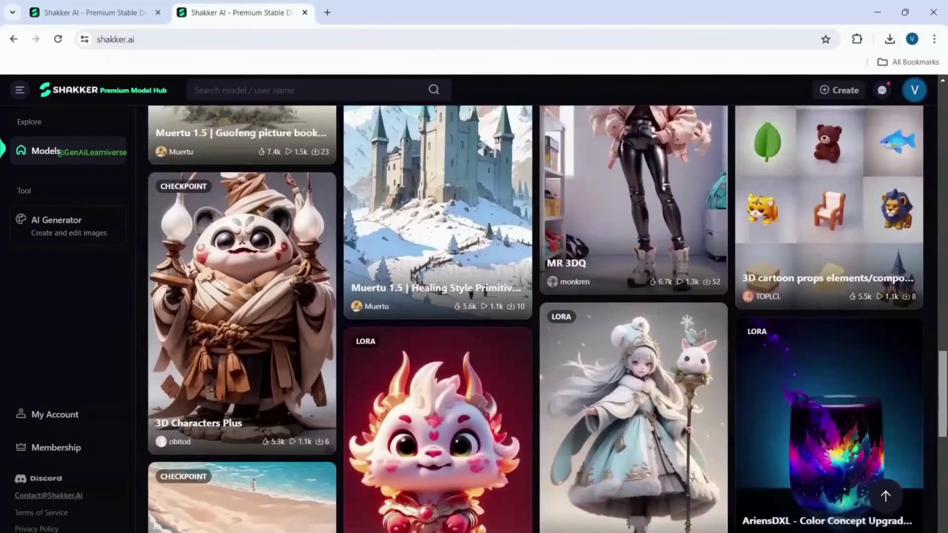
{"action": "scroll", "coordinate": [535, 319], "scroll_direction": "up", "scroll_amount": 15}
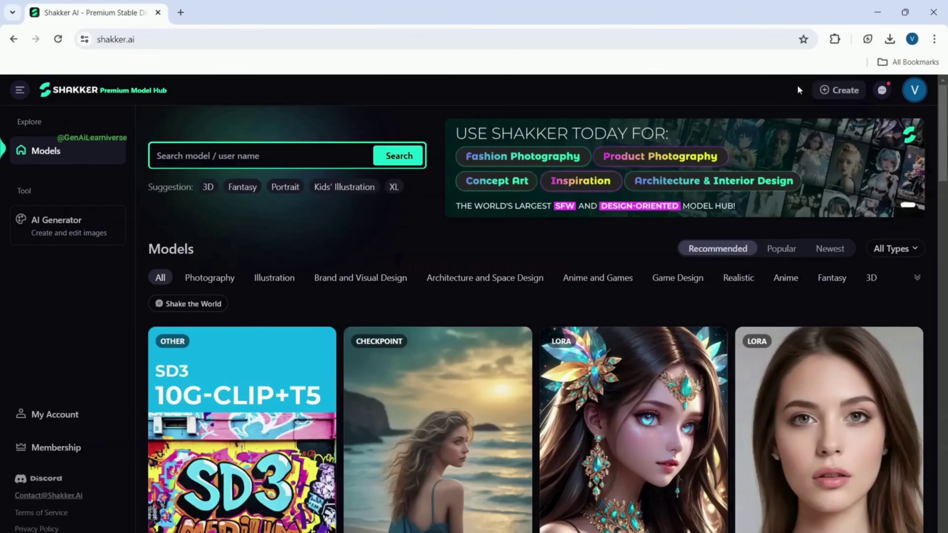
Open the Create > Model upload form and look through its fields
{"action": "left_click", "coordinate": [843, 124]}
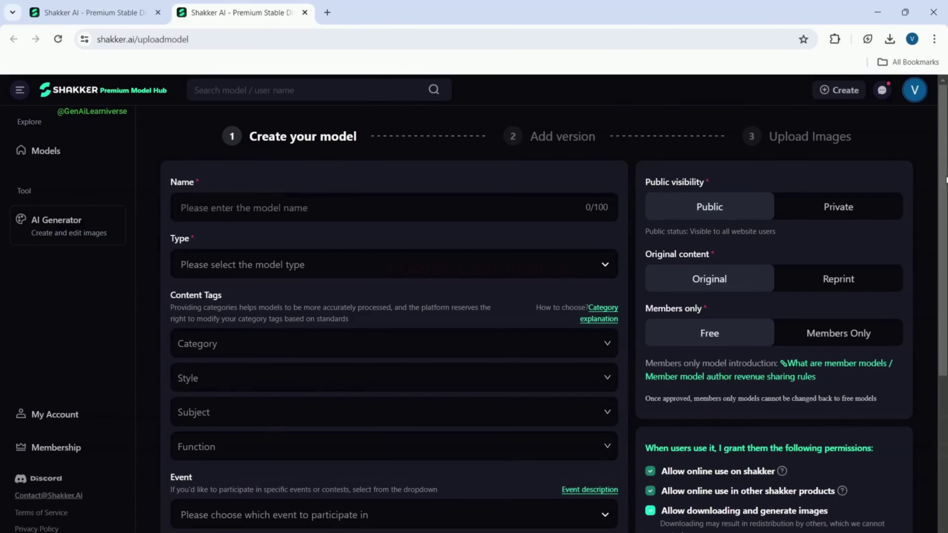
{"action": "scroll", "coordinate": [945, 180], "scroll_direction": "down", "scroll_amount": 6}
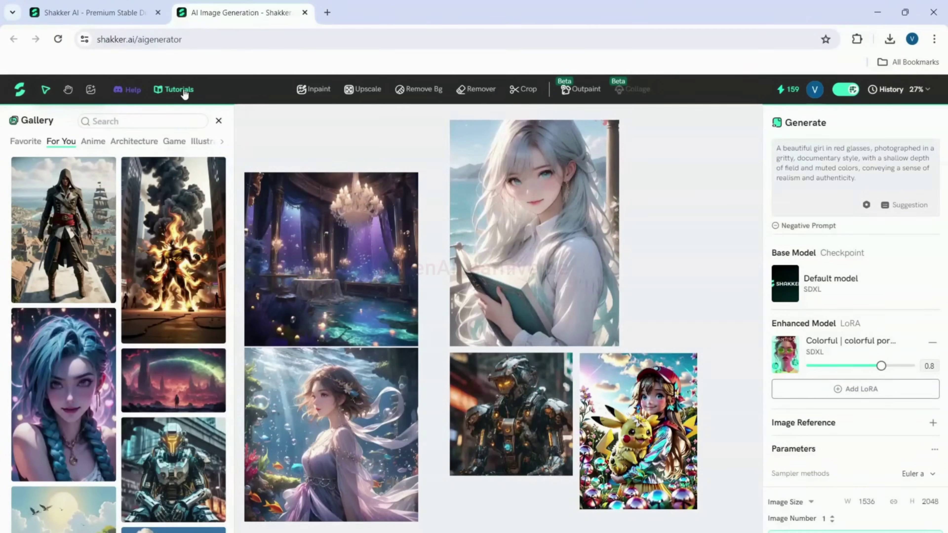
Read the Learn Shakker tutorial doc, then pan the canvas to the two anime warrior images
{"action": "left_click", "coordinate": [179, 90]}
{"action": "scroll", "coordinate": [462, 424], "scroll_direction": "down", "scroll_amount": 15}
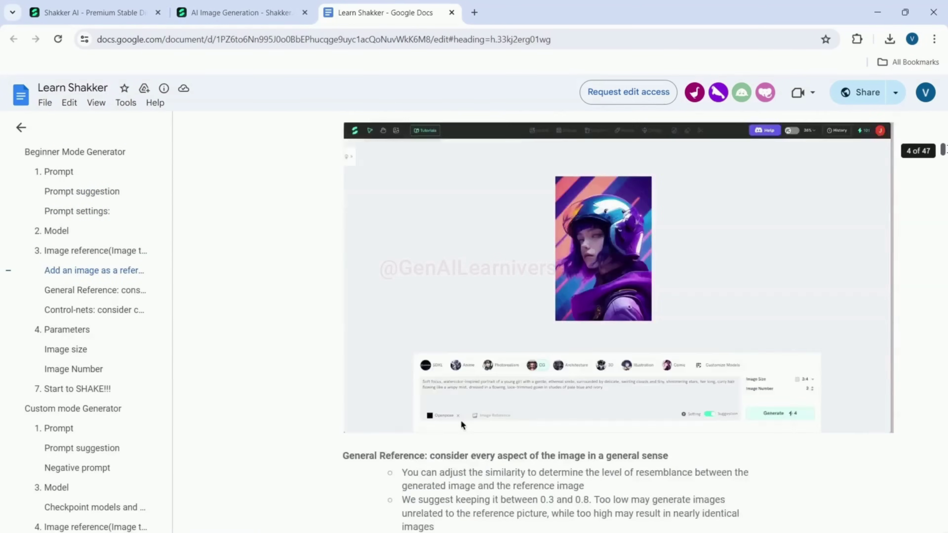
{"action": "scroll", "coordinate": [462, 425], "scroll_direction": "down", "scroll_amount": 20}
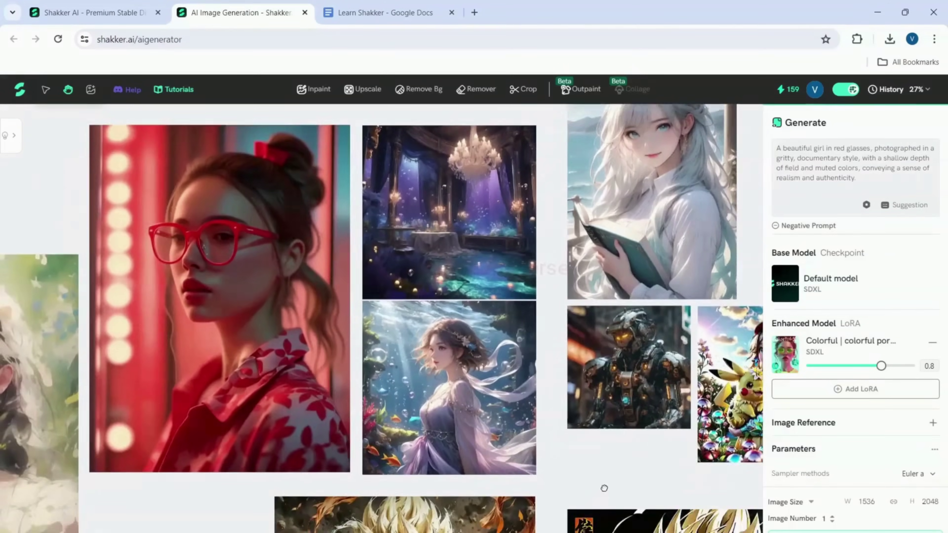
{"action": "left_click_drag", "start_coordinate": [604, 488], "coordinate": [482, 205]}
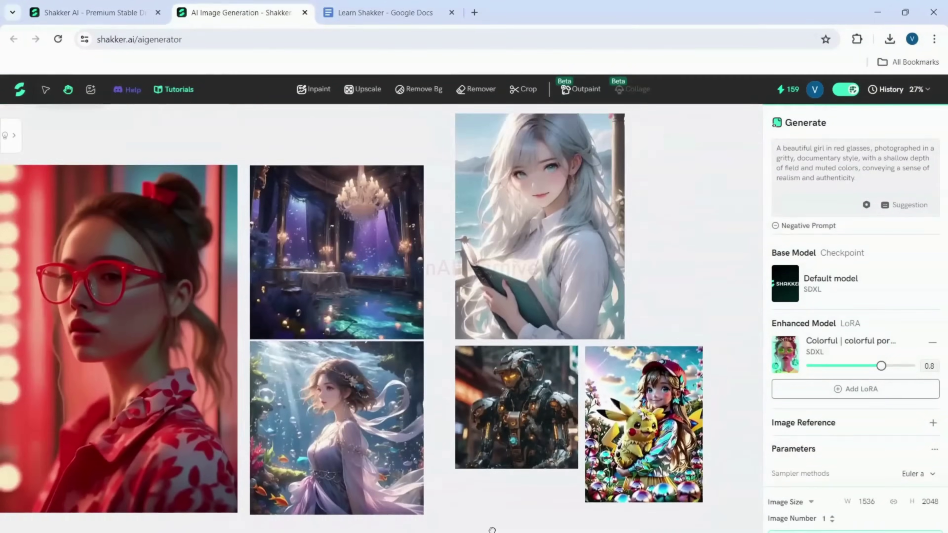
Open the Colorful | colorful portrait XL model page and browse its example gallery
{"action": "left_click", "coordinate": [850, 340]}
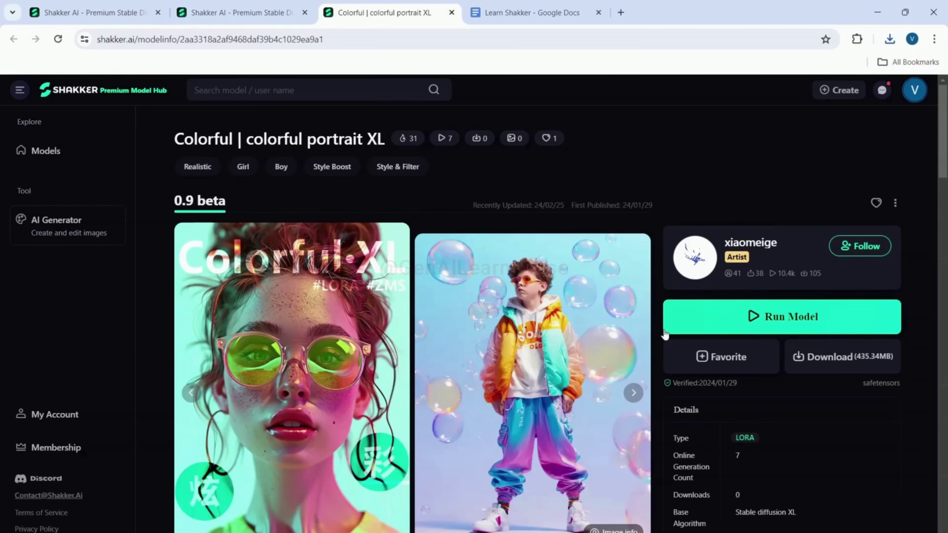
{"action": "scroll", "coordinate": [945, 129], "scroll_direction": "down", "scroll_amount": 15}
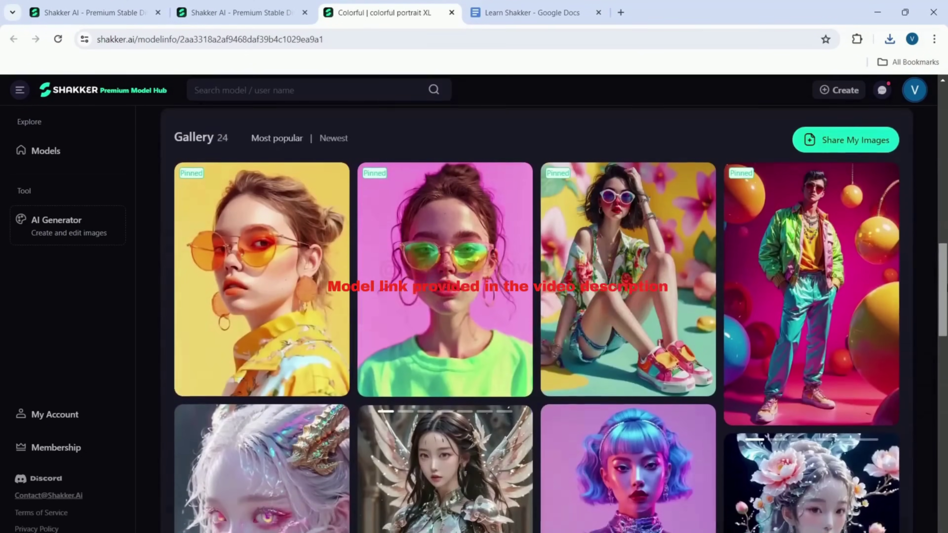
{"action": "scroll", "coordinate": [541, 317], "scroll_direction": "down", "scroll_amount": 8}
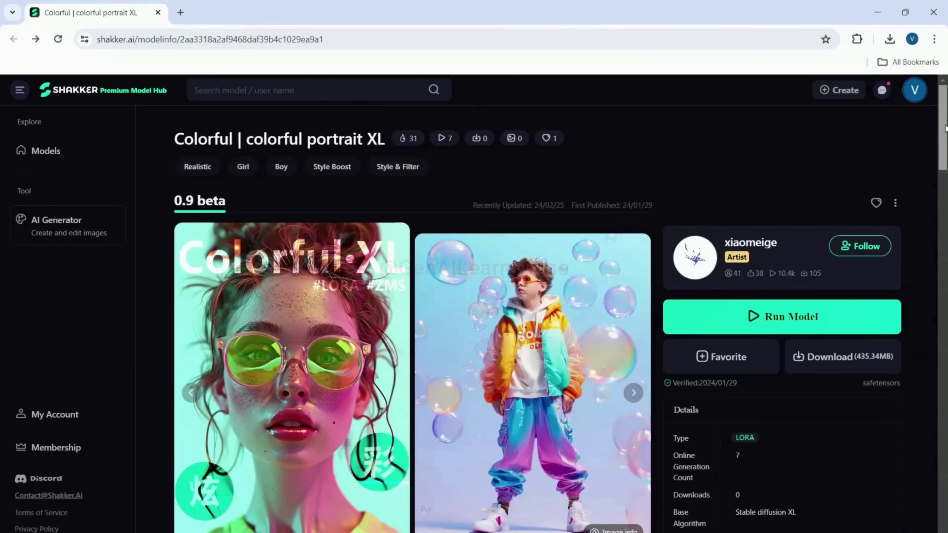
{"action": "scroll", "coordinate": [944, 128], "scroll_direction": "down", "scroll_amount": 7}
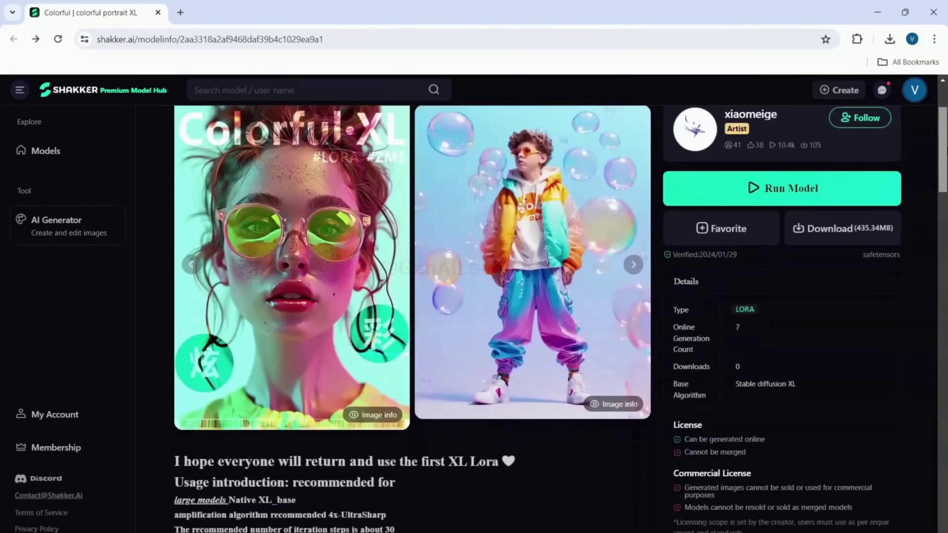
{"action": "left_click_drag", "start_coordinate": [174, 263], "coordinate": [342, 397]}
Read through the model description, then download the LoRA and run it in the generator
{"action": "scroll", "coordinate": [889, 226], "scroll_direction": "down", "scroll_amount": 10}
{"action": "scroll", "coordinate": [537, 318], "scroll_direction": "down", "scroll_amount": 15}
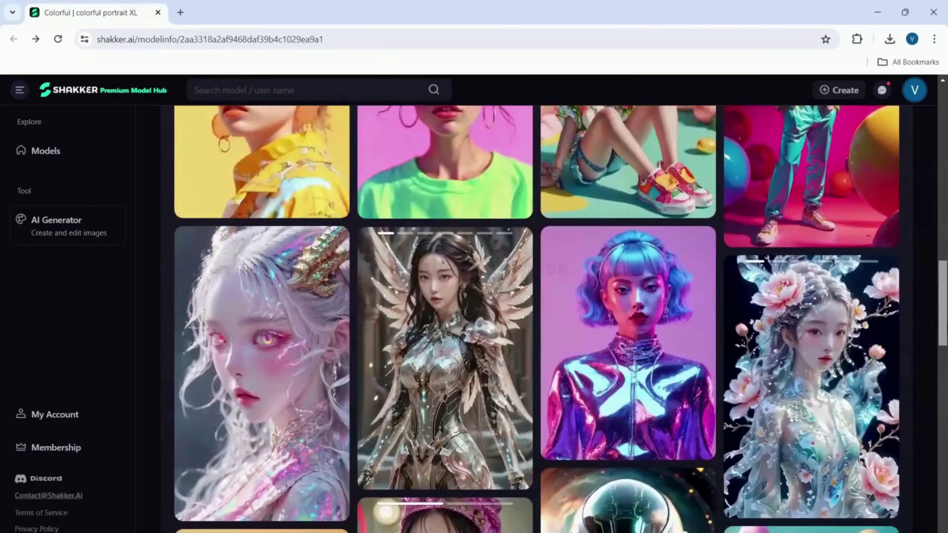
{"action": "scroll", "coordinate": [946, 444], "scroll_direction": "down", "scroll_amount": 8}
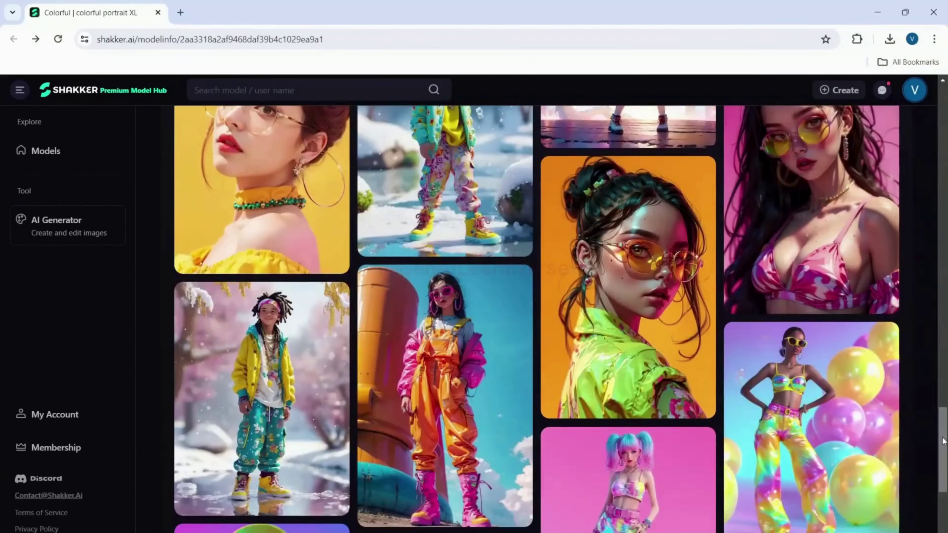
{"action": "left_click_drag", "start_coordinate": [945, 444], "coordinate": [941, 144]}
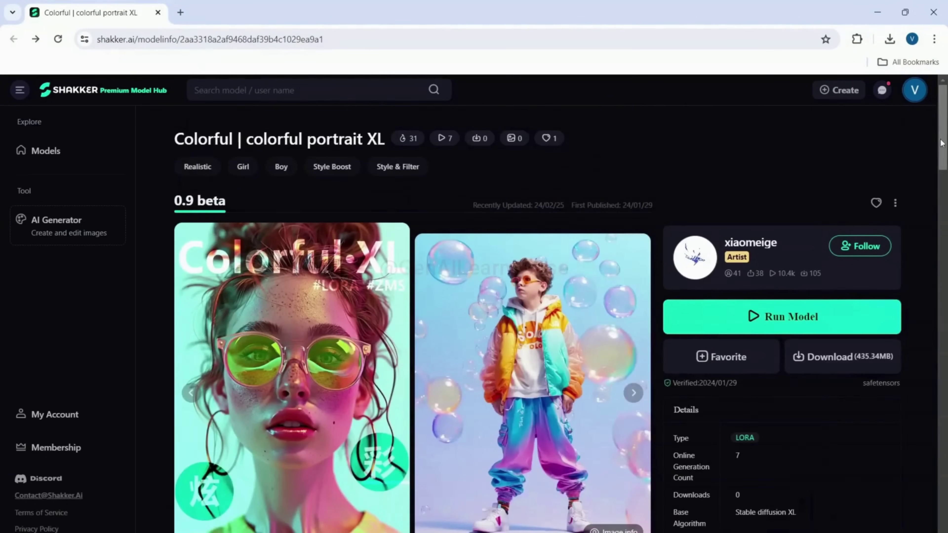
{"action": "left_click", "coordinate": [848, 357]}
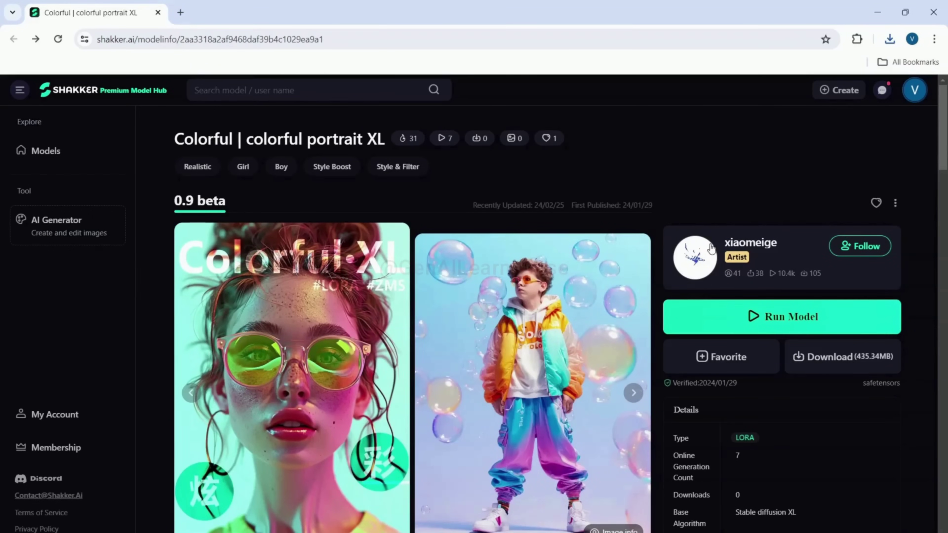
{"action": "left_click", "coordinate": [775, 318]}
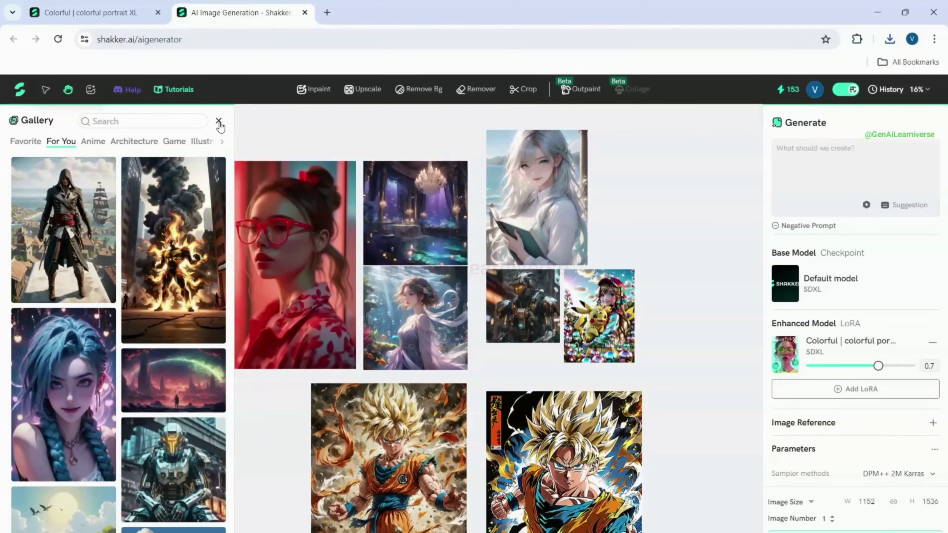
Close the Gallery panel and pan and zoom the canvas out to about 14%
{"action": "left_click", "coordinate": [218, 121]}
{"action": "left_click_drag", "start_coordinate": [252, 474], "coordinate": [251, 439]}
{"action": "scroll", "coordinate": [254, 439], "scroll_direction": "down", "scroll_amount": 5}
{"action": "scroll", "coordinate": [256, 437], "scroll_direction": "up", "scroll_amount": 10}
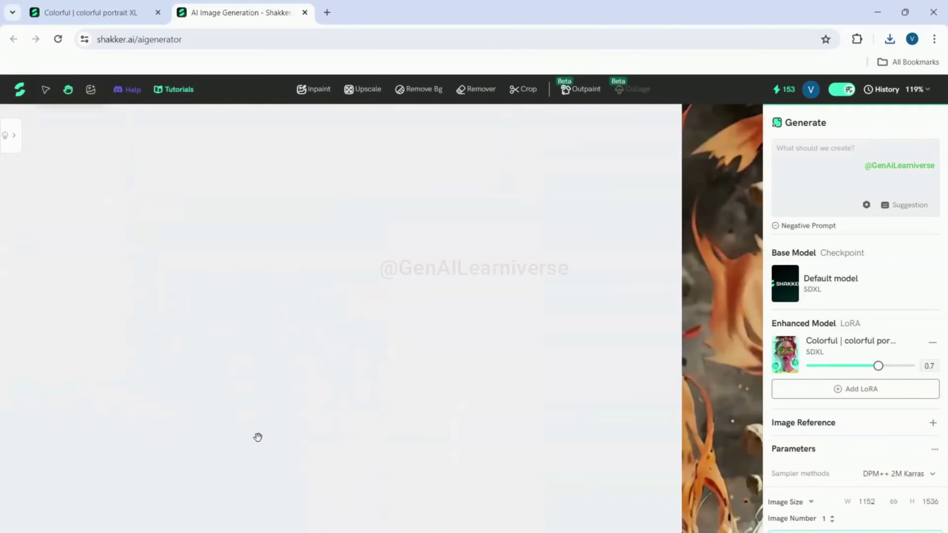
{"action": "scroll", "coordinate": [257, 437], "scroll_direction": "down", "scroll_amount": 10}
{"action": "scroll", "coordinate": [258, 437], "scroll_direction": "up", "scroll_amount": 3}
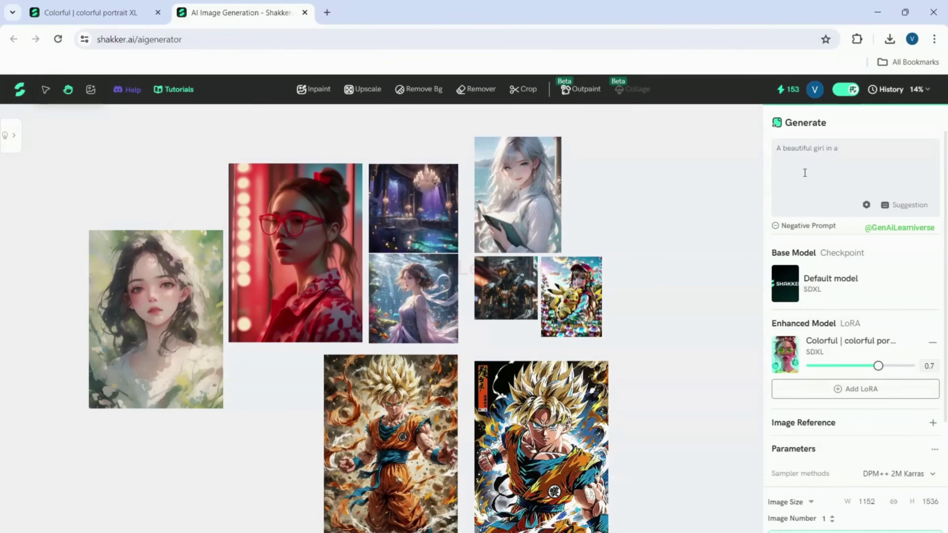
With the yellow-dress, red 3d_glasses prompt entered, select the fourth, realistic-style suggestion's text
{"action": "scroll", "coordinate": [805, 172], "scroll_direction": "down", "scroll_amount": 2}
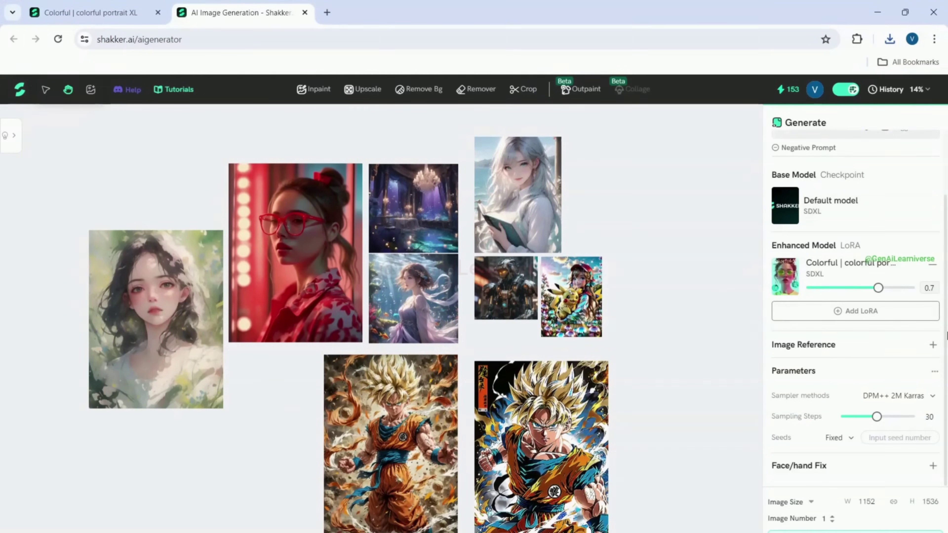
{"action": "scroll", "coordinate": [946, 310], "scroll_direction": "up", "scroll_amount": 2}
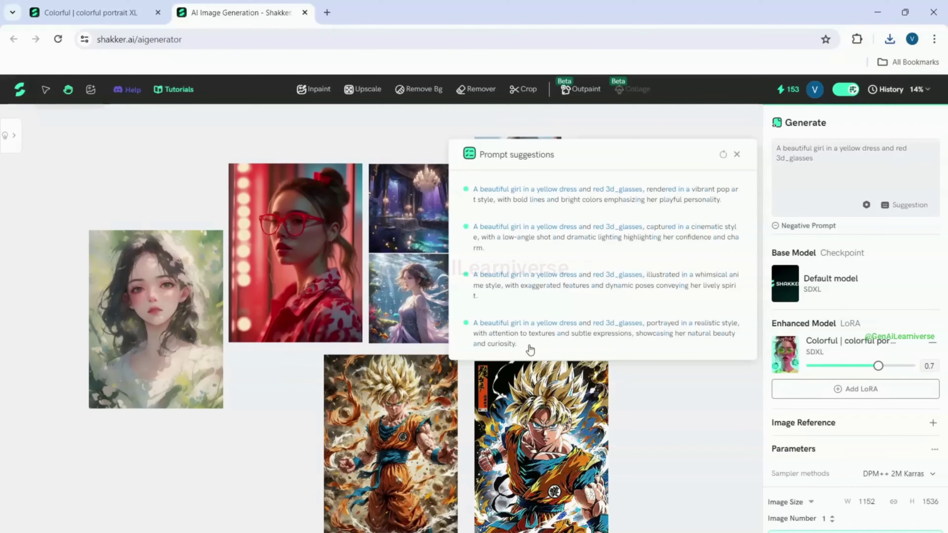
{"action": "left_click_drag", "start_coordinate": [529, 348], "coordinate": [479, 330]}
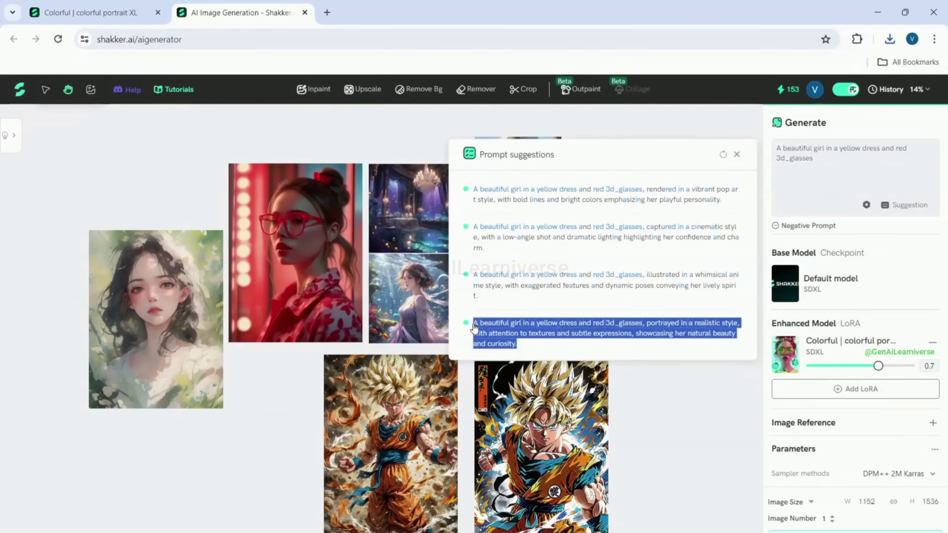
Drop the futuristic cyberpunk suggestion into the prompt box and close Prompt suggestions
{"action": "left_click_drag", "start_coordinate": [522, 301], "coordinate": [482, 276]}
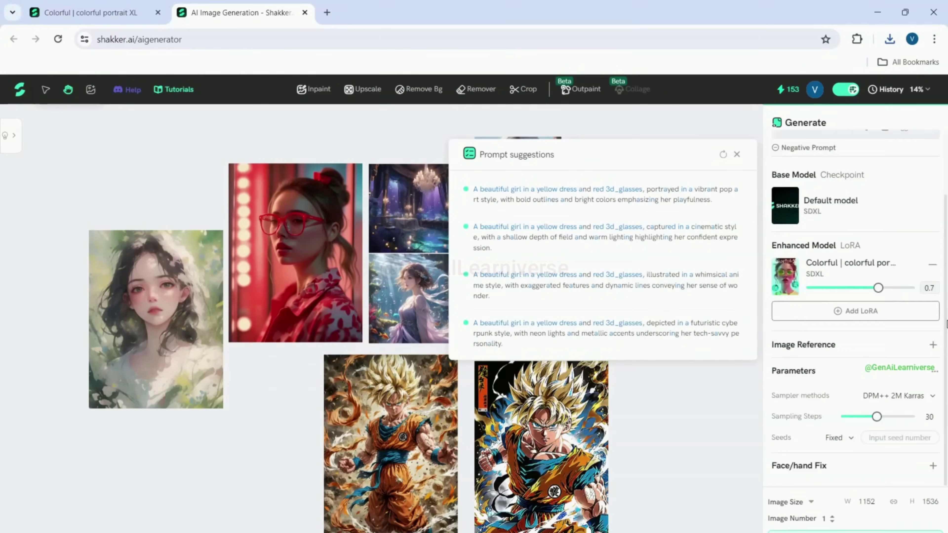
{"action": "left_click", "coordinate": [905, 205]}
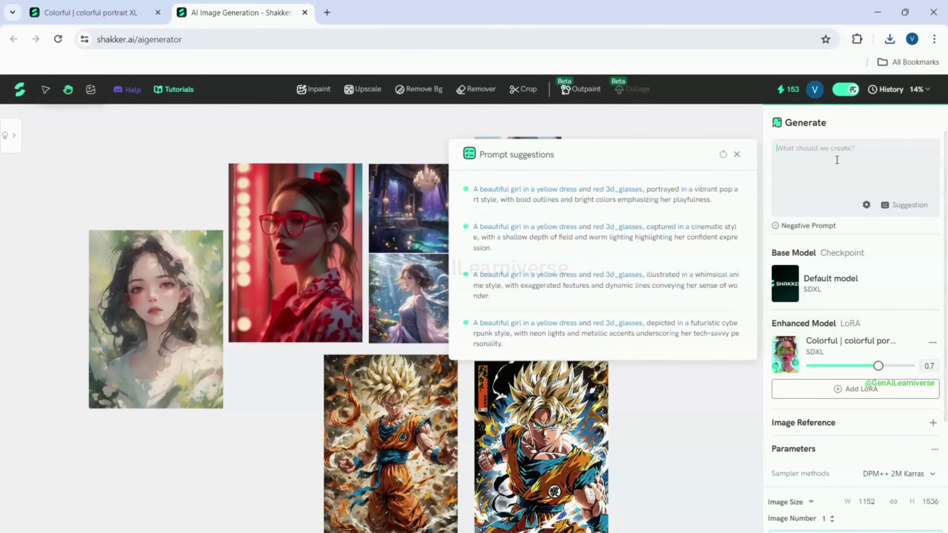
{"action": "left_click_drag", "start_coordinate": [474, 324], "coordinate": [499, 345]}
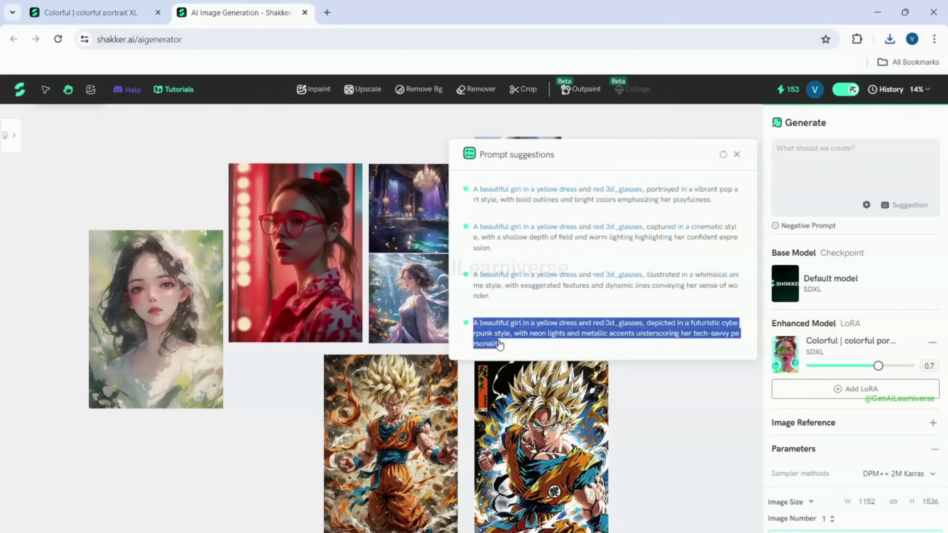
{"action": "left_click_drag", "start_coordinate": [826, 163], "coordinate": [826, 160]}
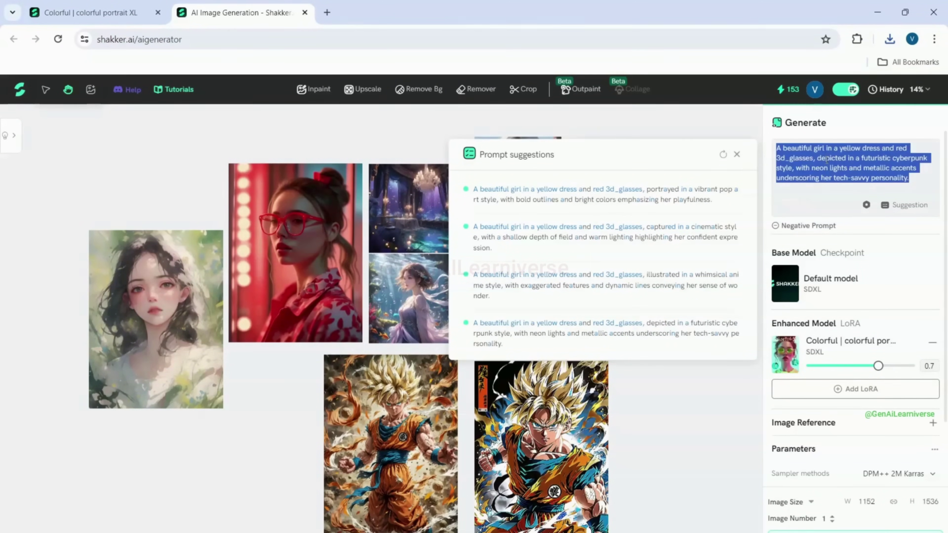
{"action": "left_click", "coordinate": [737, 156]}
Generate the neon portrait, then zoom in and pan to the girl's head
{"action": "scroll", "coordinate": [946, 203], "scroll_direction": "down", "scroll_amount": 2}
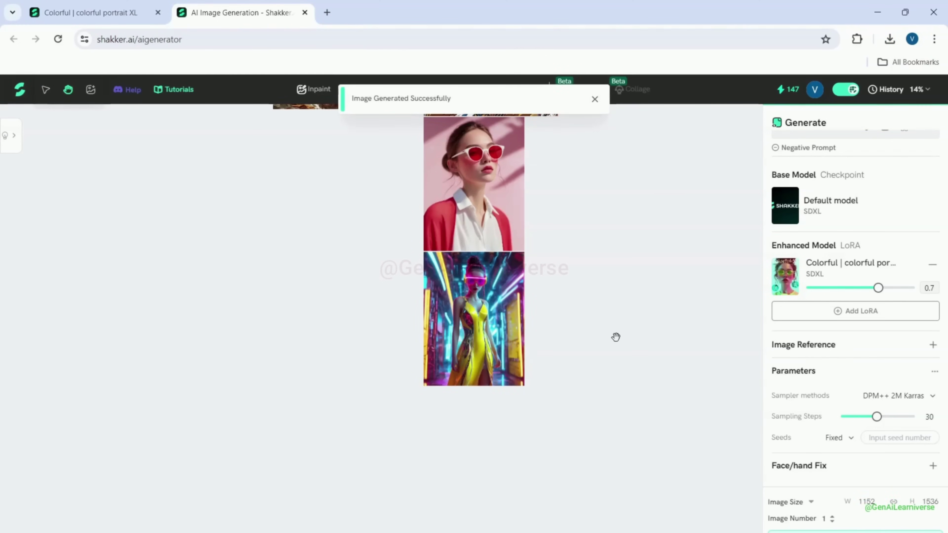
{"action": "double_click", "coordinate": [473, 337]}
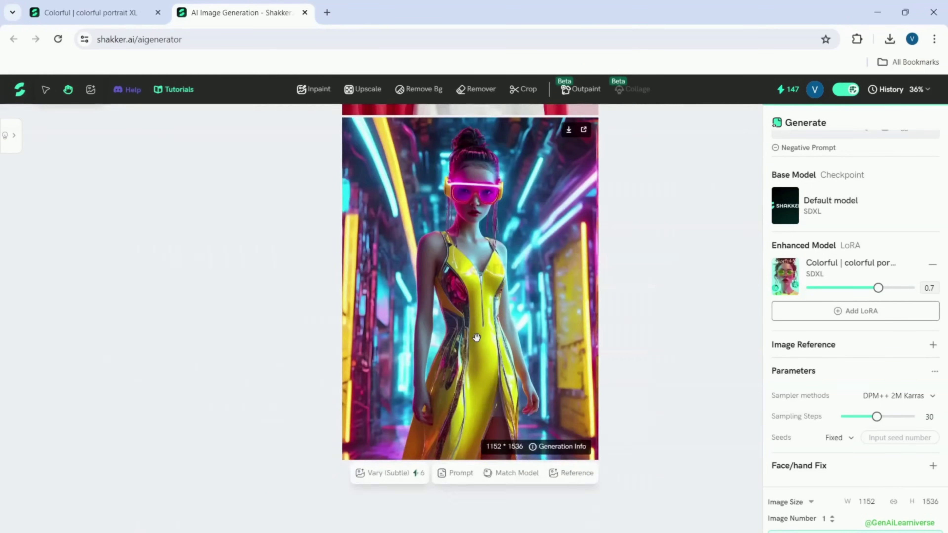
{"action": "scroll", "coordinate": [477, 337], "scroll_direction": "up", "scroll_amount": 2}
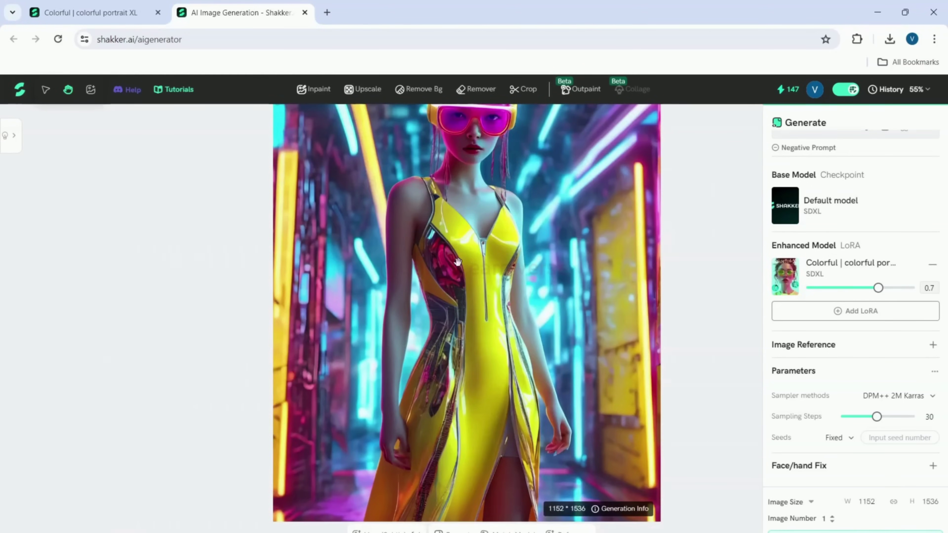
{"action": "left_click_drag", "start_coordinate": [457, 262], "coordinate": [393, 409]}
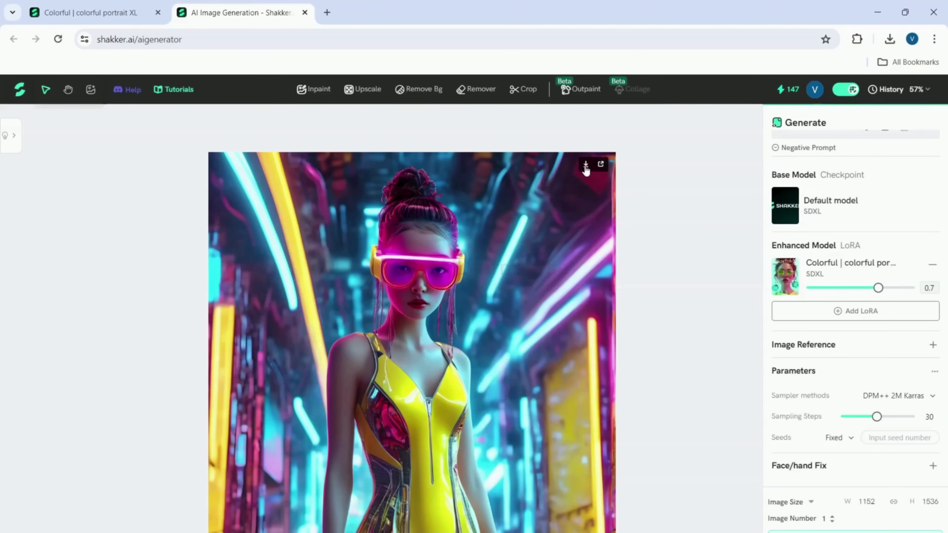
Close the AI Image Generation tab and return to the Shakker home page
{"action": "left_click", "coordinate": [304, 12]}
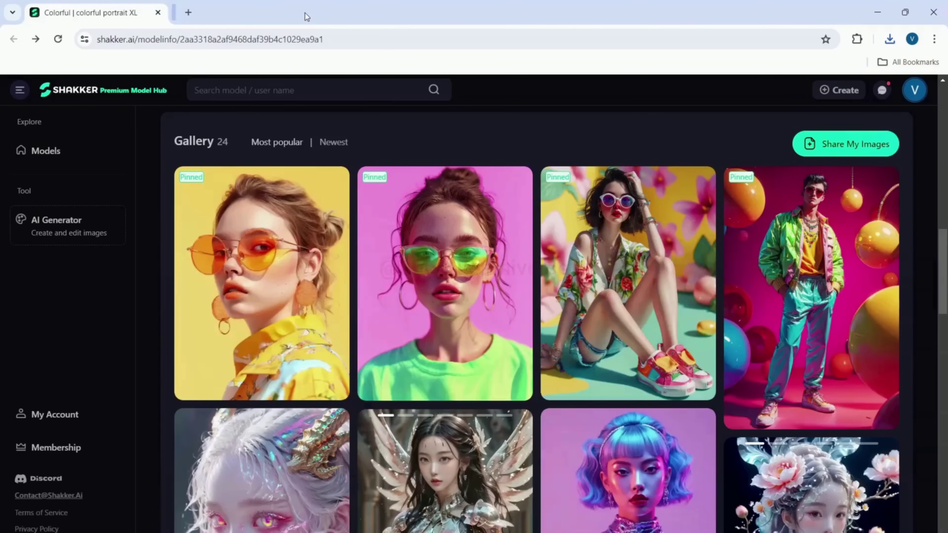
{"action": "left_click", "coordinate": [68, 98]}
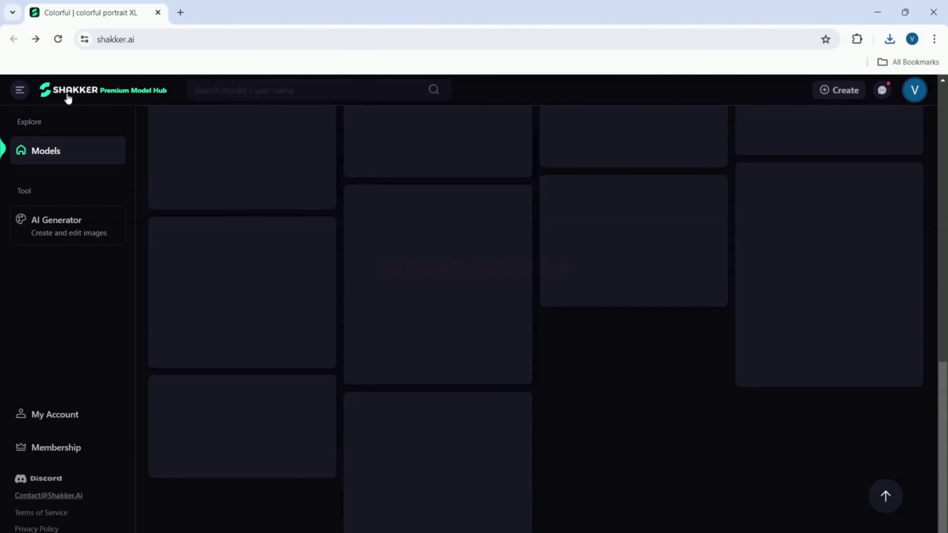
{"action": "left_click_drag", "start_coordinate": [939, 275], "coordinate": [943, 140]}
{"action": "scroll", "coordinate": [914, 310], "scroll_direction": "up", "scroll_amount": 10}
Filter models to the 3D category and find the E-commerce scene mix yellow-jacket girl image
{"action": "left_click", "coordinate": [915, 306]}
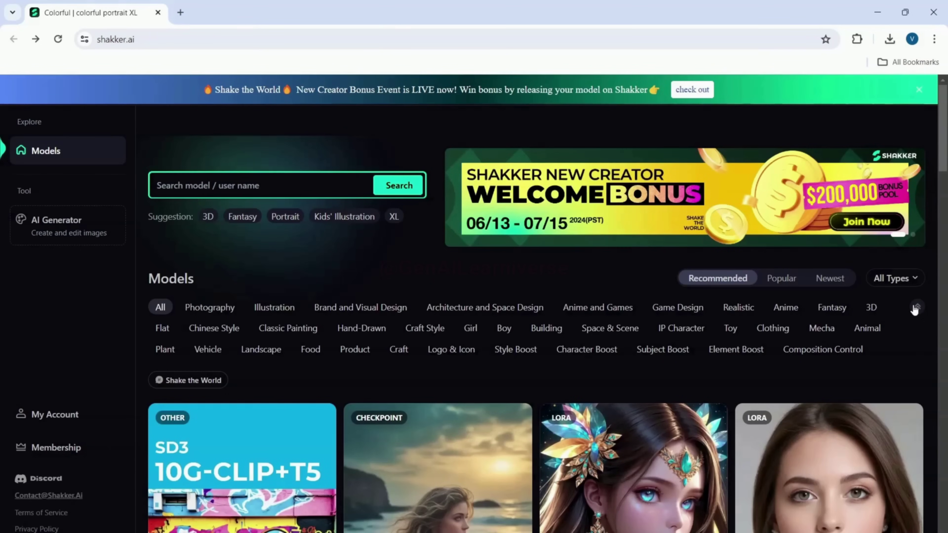
{"action": "left_click", "coordinate": [870, 307]}
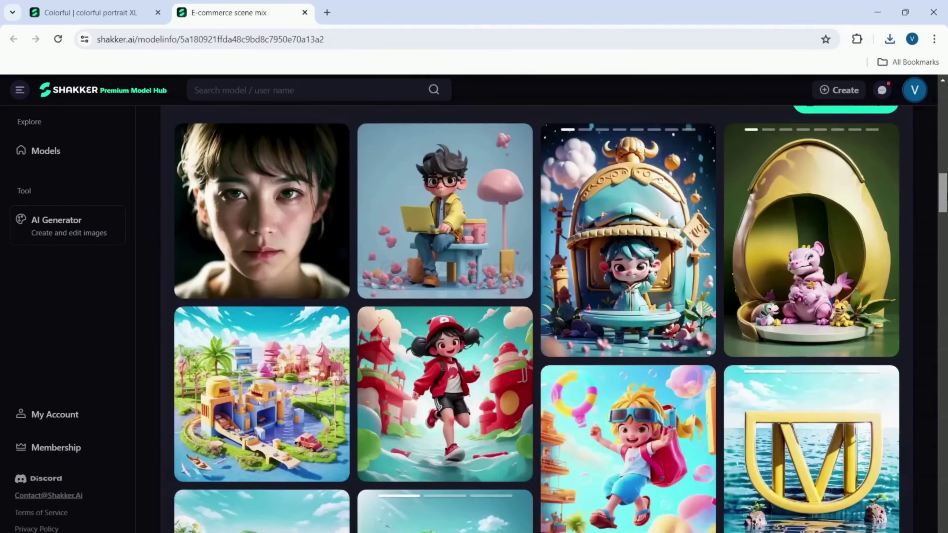
{"action": "scroll", "coordinate": [945, 333], "scroll_direction": "down", "scroll_amount": 15}
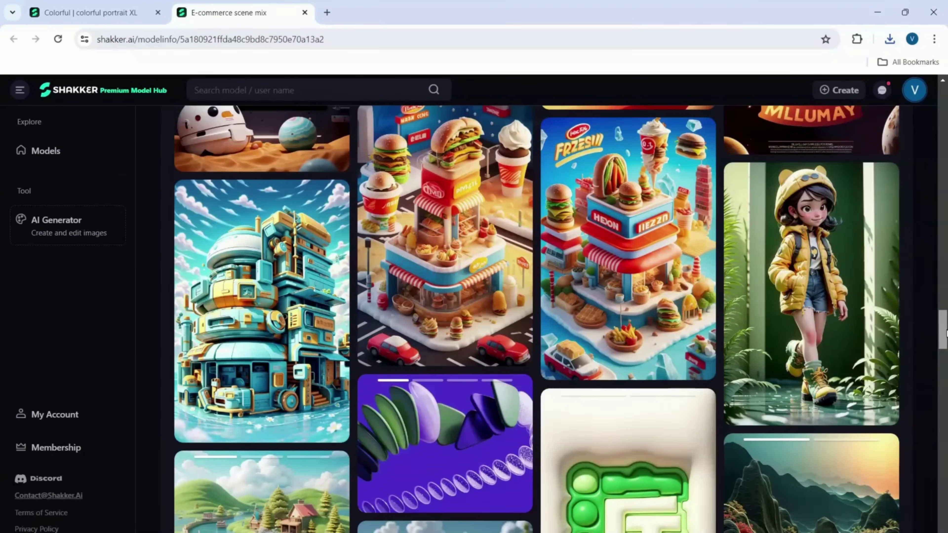
{"action": "mouse_move", "coordinate": [828, 317]}
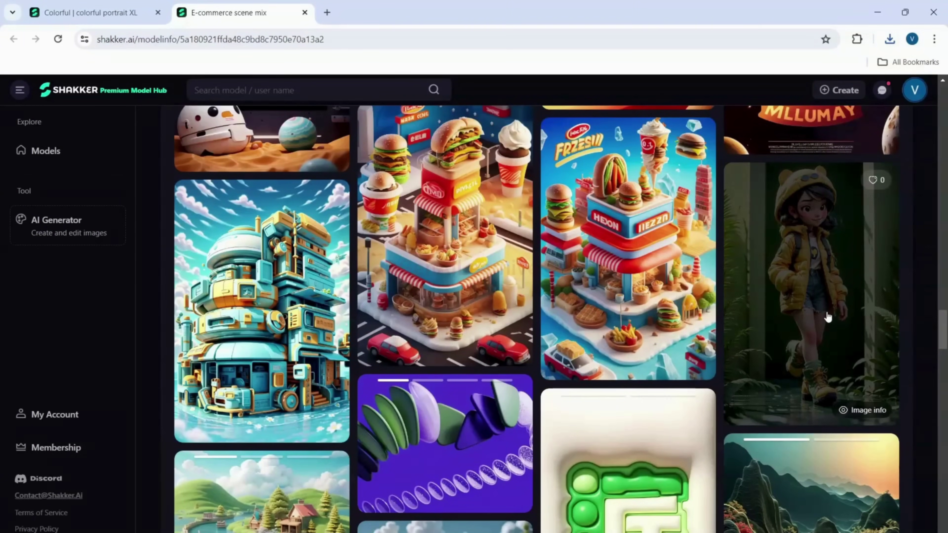
{"action": "scroll", "coordinate": [813, 325], "scroll_direction": "up", "scroll_amount": 1}
Open the yellow-jacket girl's image info, select its prompt and send its settings to the generator
{"action": "left_click", "coordinate": [800, 331]}
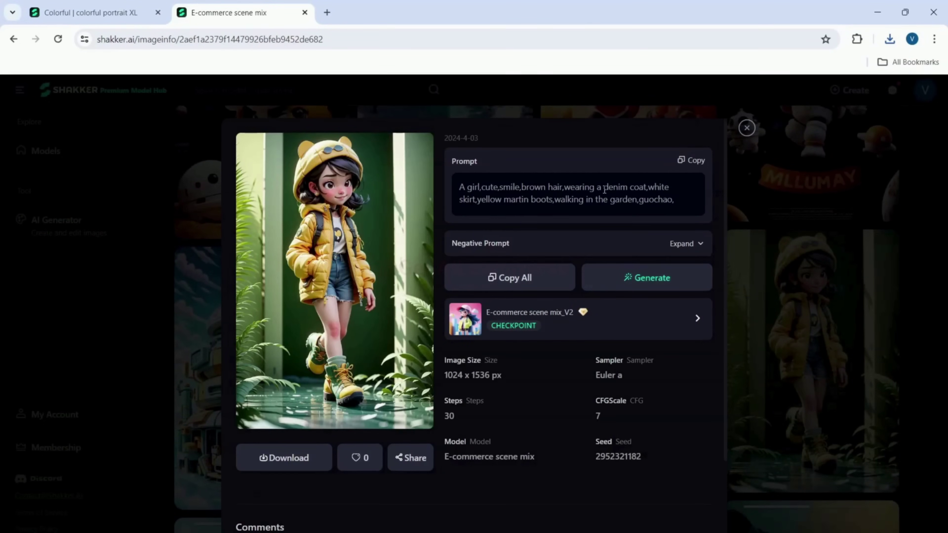
{"action": "triple_click", "coordinate": [604, 190]}
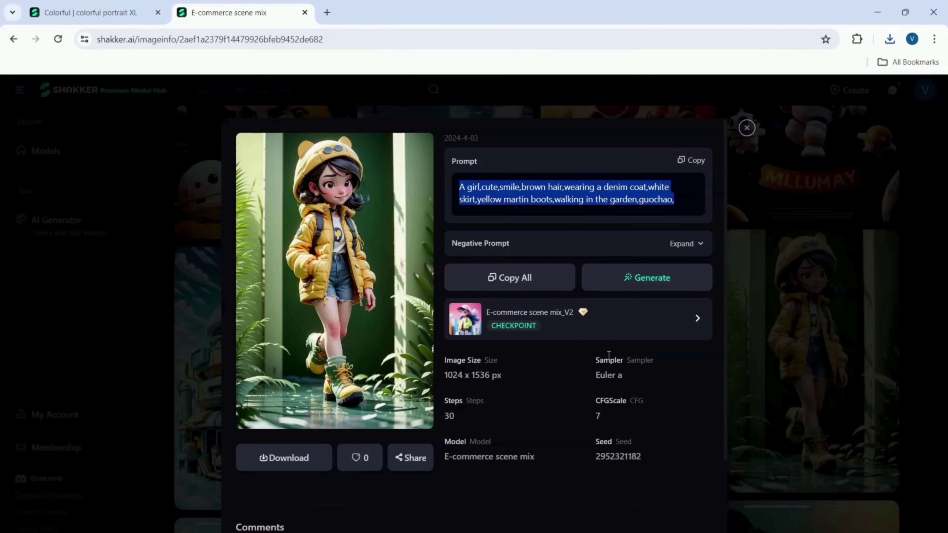
{"action": "left_click", "coordinate": [652, 279]}
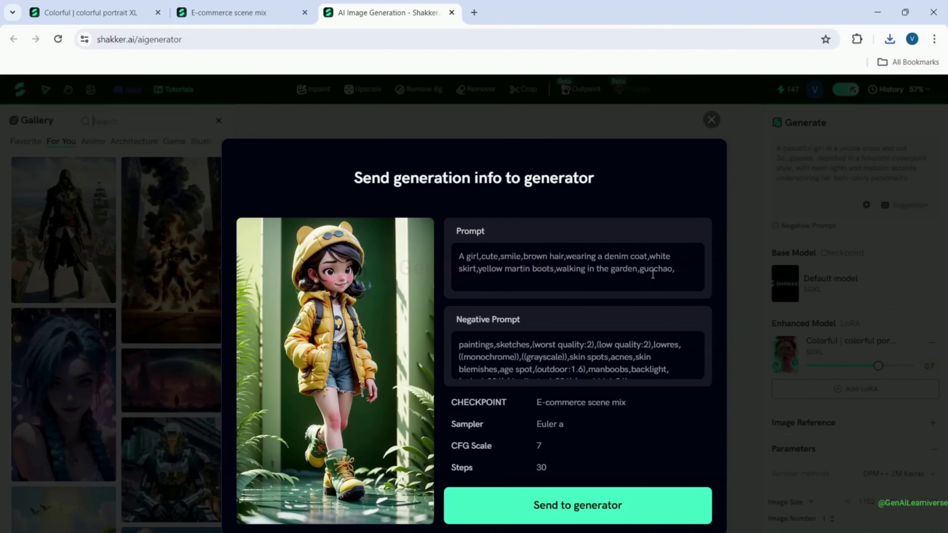
Generate the 1024×1536 lime-green-jacket girl, then gather the red-jacket, neon yellow-dress and garden images into the cluster
{"action": "left_click", "coordinate": [577, 506]}
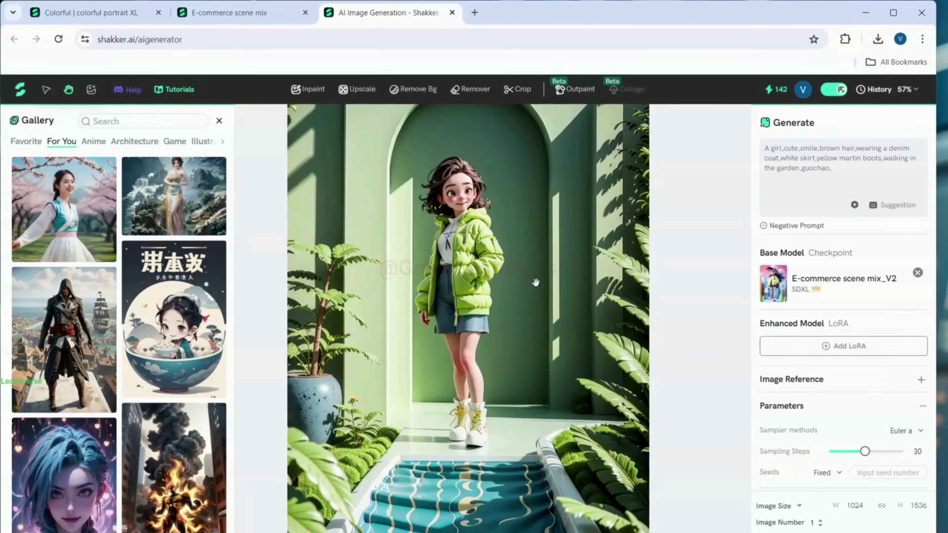
{"action": "scroll", "coordinate": [535, 283], "scroll_direction": "down", "scroll_amount": 10}
{"action": "key", "text": "v"}
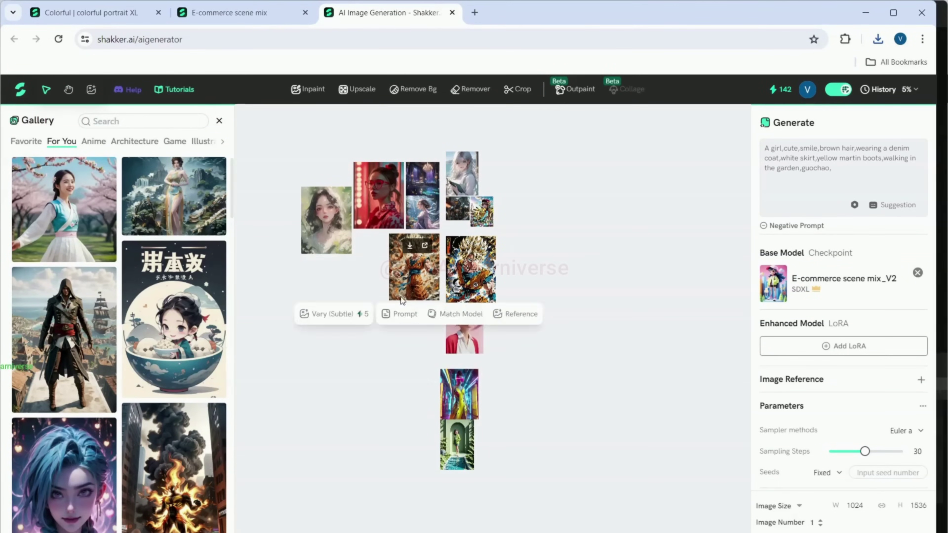
{"action": "left_click_drag", "start_coordinate": [471, 340], "coordinate": [317, 303]}
{"action": "left_click_drag", "start_coordinate": [459, 395], "coordinate": [359, 286]}
{"action": "left_click_drag", "start_coordinate": [460, 458], "coordinate": [432, 356]}
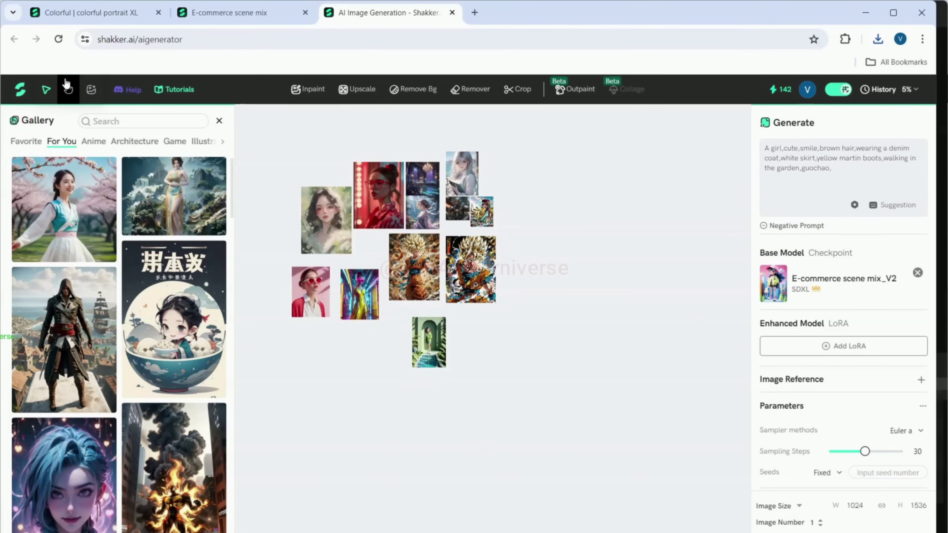
{"action": "scroll", "coordinate": [315, 396], "scroll_direction": "up", "scroll_amount": 3}
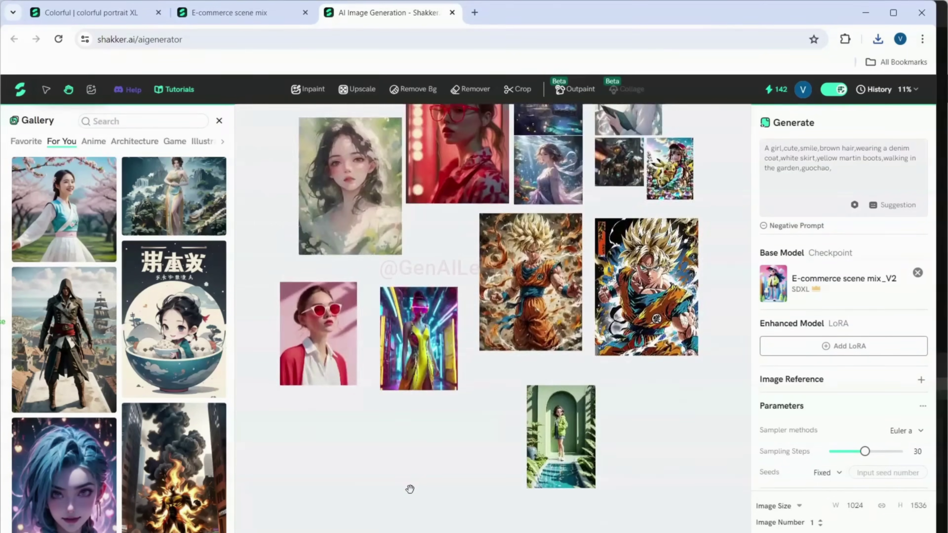
{"action": "scroll", "coordinate": [494, 318], "scroll_direction": "up", "scroll_amount": 1}
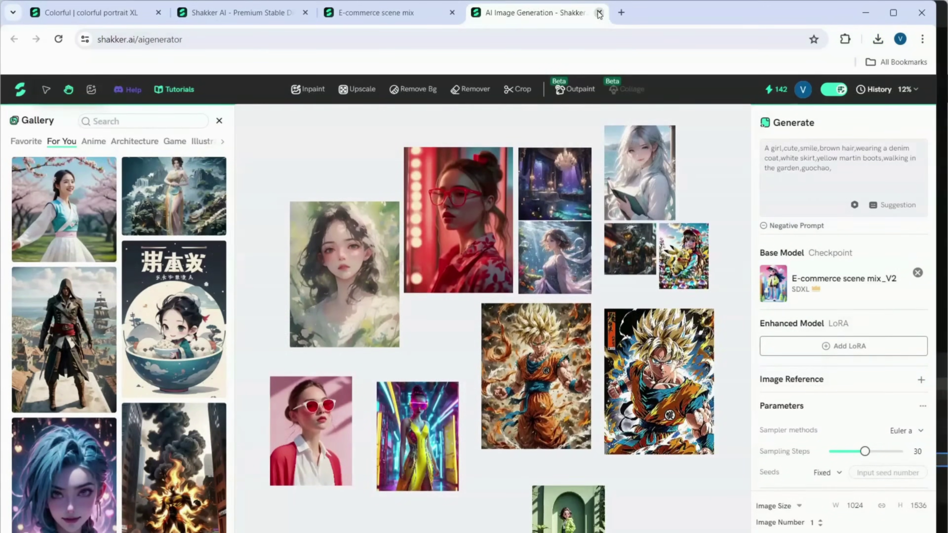
Close the AI Image Generation tab and open the Membership page from the model hub
{"action": "left_click", "coordinate": [599, 14]}
{"action": "left_click", "coordinate": [91, 12]}
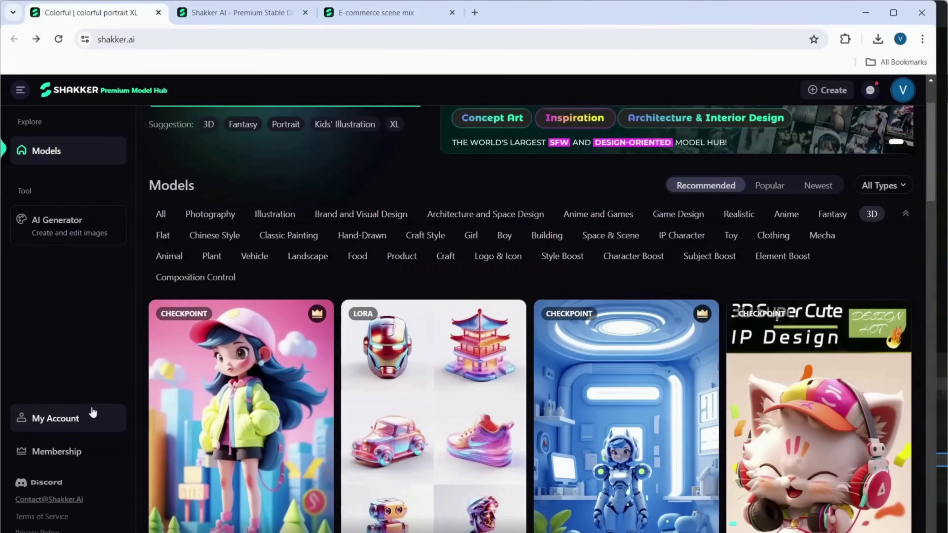
{"action": "left_click", "coordinate": [55, 458]}
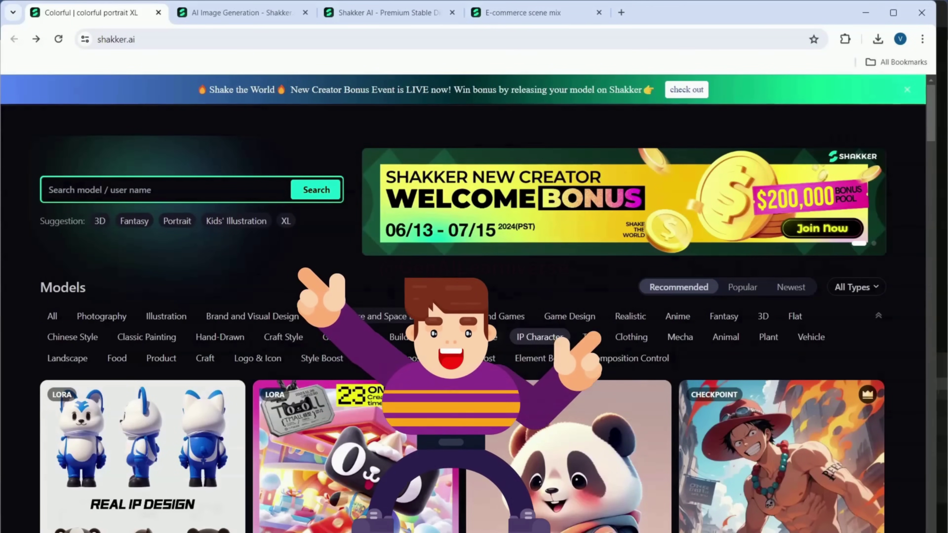
Filter the model hub by Space & Scene, then Hand-Drawn, ending on Classic Painting
{"action": "left_click", "coordinate": [491, 336]}
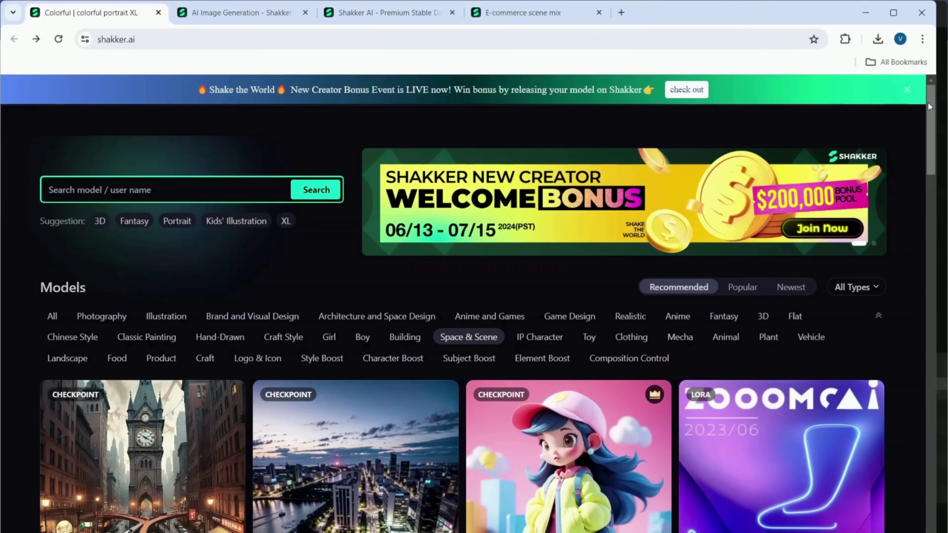
{"action": "mouse_move", "coordinate": [929, 110]}
{"action": "left_mouse_down"}
{"action": "mouse_move", "coordinate": [931, 214]}
{"action": "mouse_move", "coordinate": [937, 112]}
{"action": "left_mouse_up"}
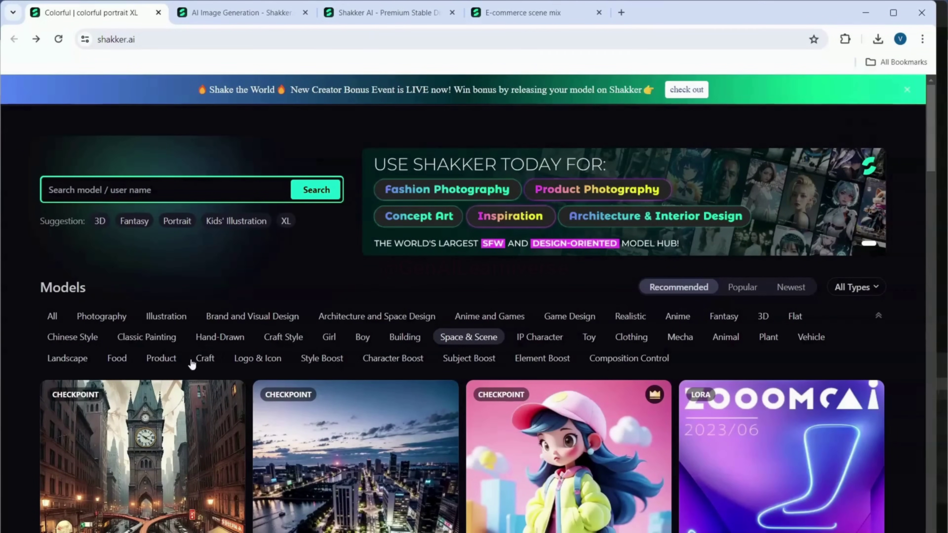
{"action": "left_click", "coordinate": [197, 344]}
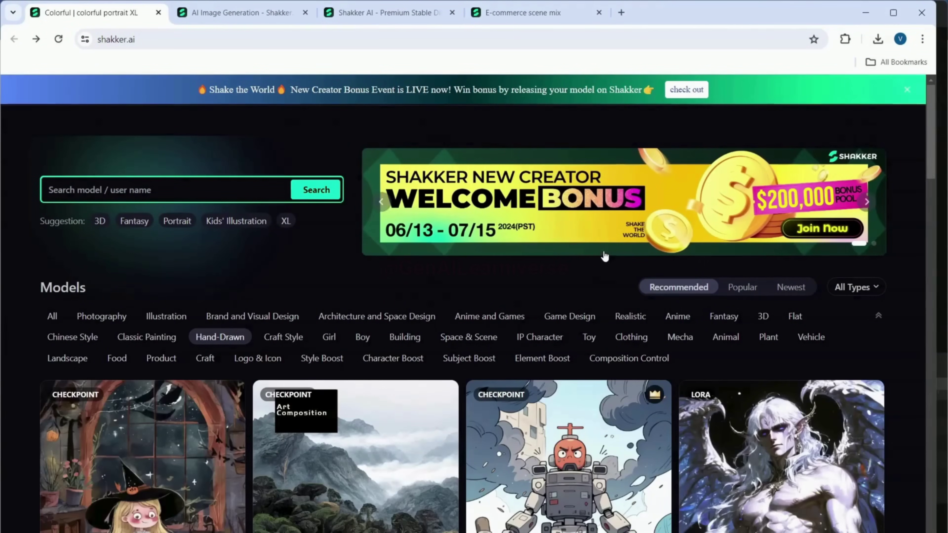
{"action": "mouse_move", "coordinate": [931, 140]}
{"action": "left_mouse_down"}
{"action": "mouse_move", "coordinate": [931, 441]}
{"action": "mouse_move", "coordinate": [931, 112]}
{"action": "left_mouse_up"}
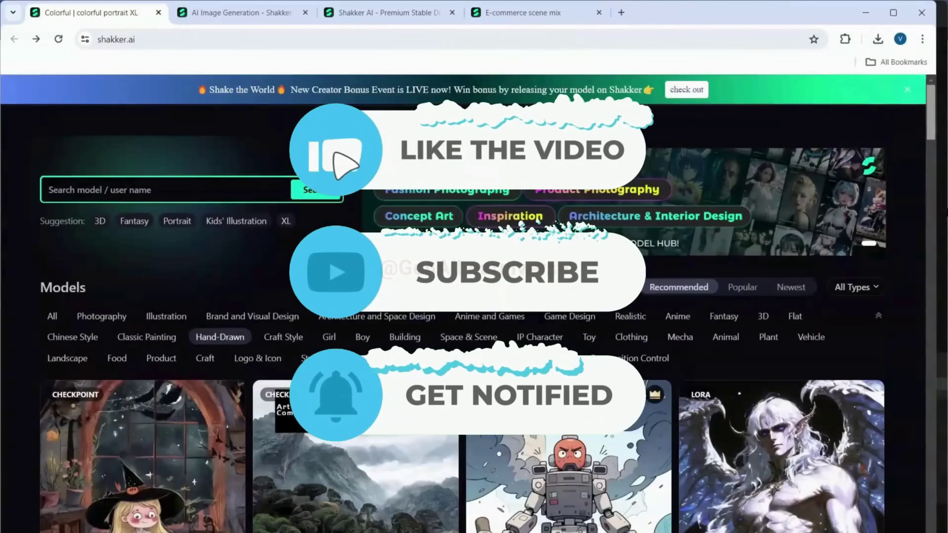
{"action": "left_click", "coordinate": [146, 344]}
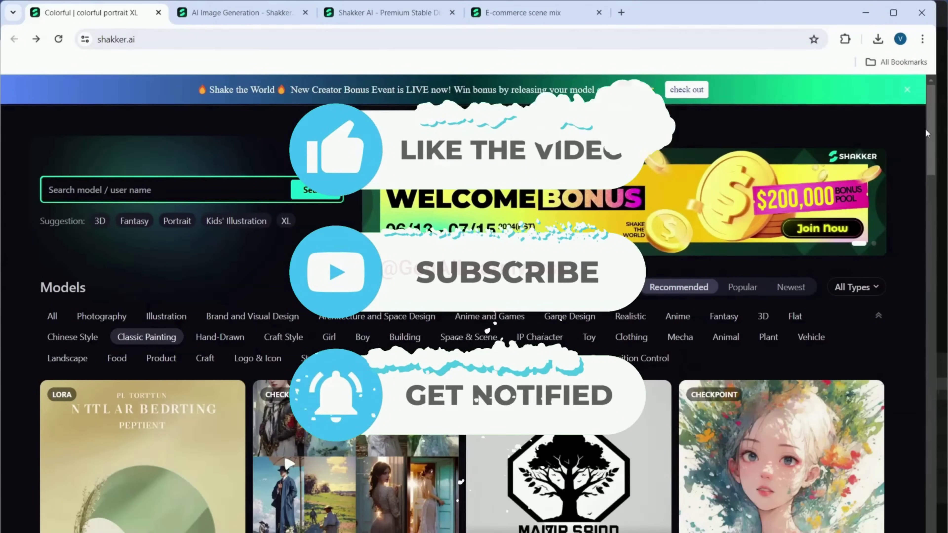